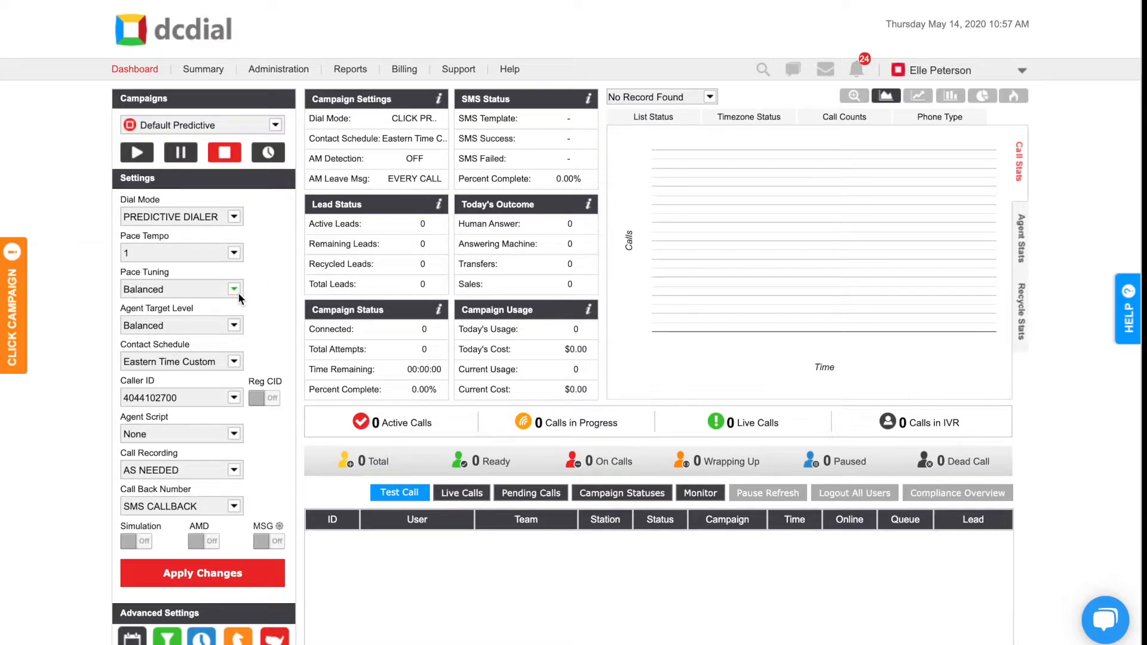
- Open the Default Predictive campaign's advanced settings, leaving the dashboard without saving its changes
{"action": "left_click", "coordinate": [149, 182]}
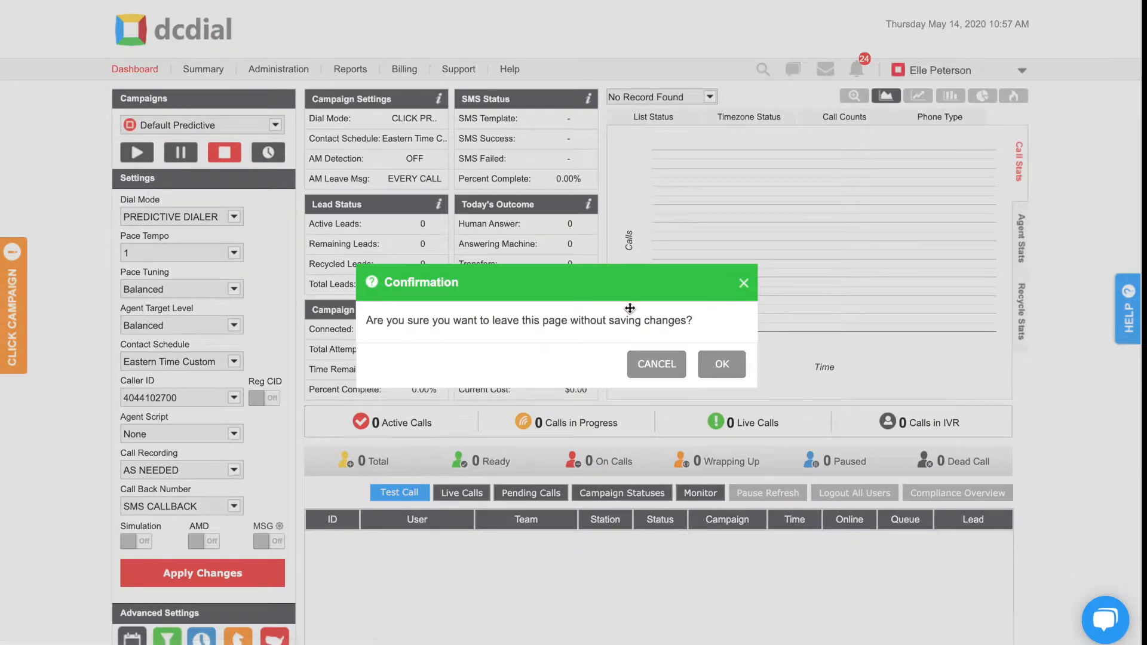
{"action": "left_click", "coordinate": [721, 364]}
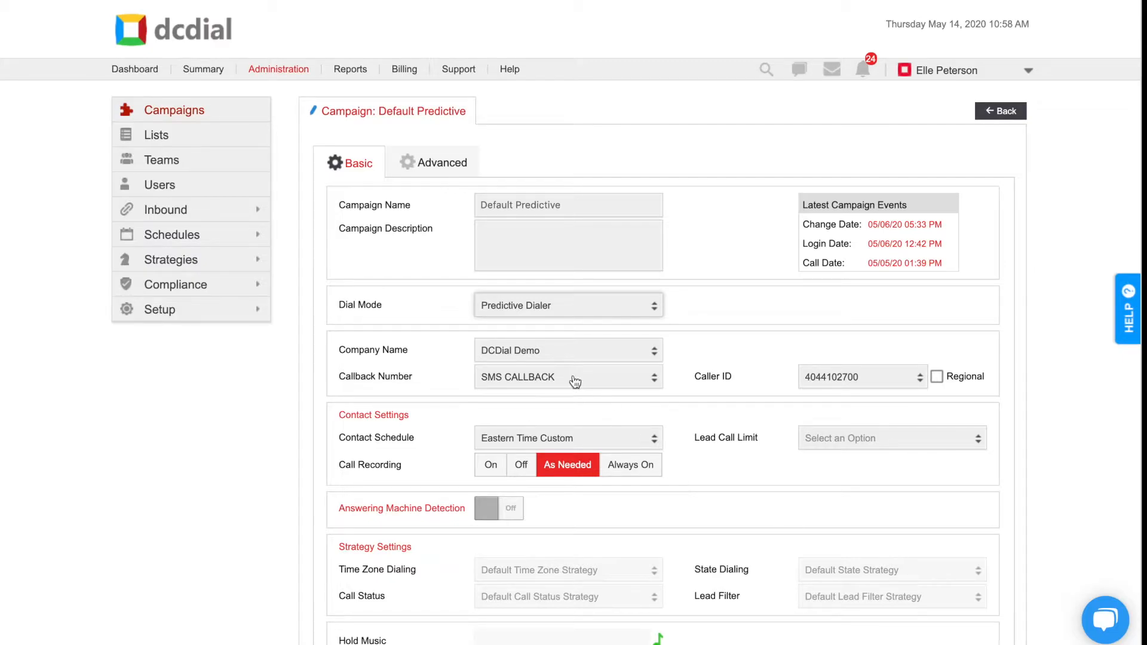
{"action": "left_click", "coordinate": [456, 172]}
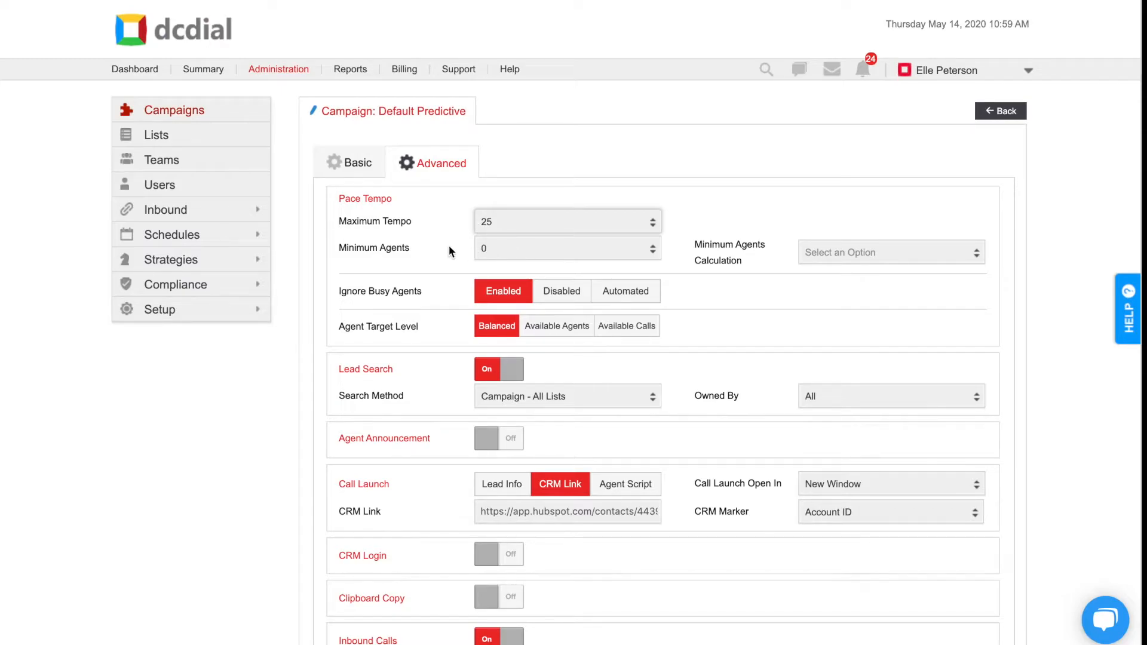
- Set Minimum Agents to 1 and the Minimum Agents Calculation to Ready Agents
{"action": "left_click", "coordinate": [480, 249]}
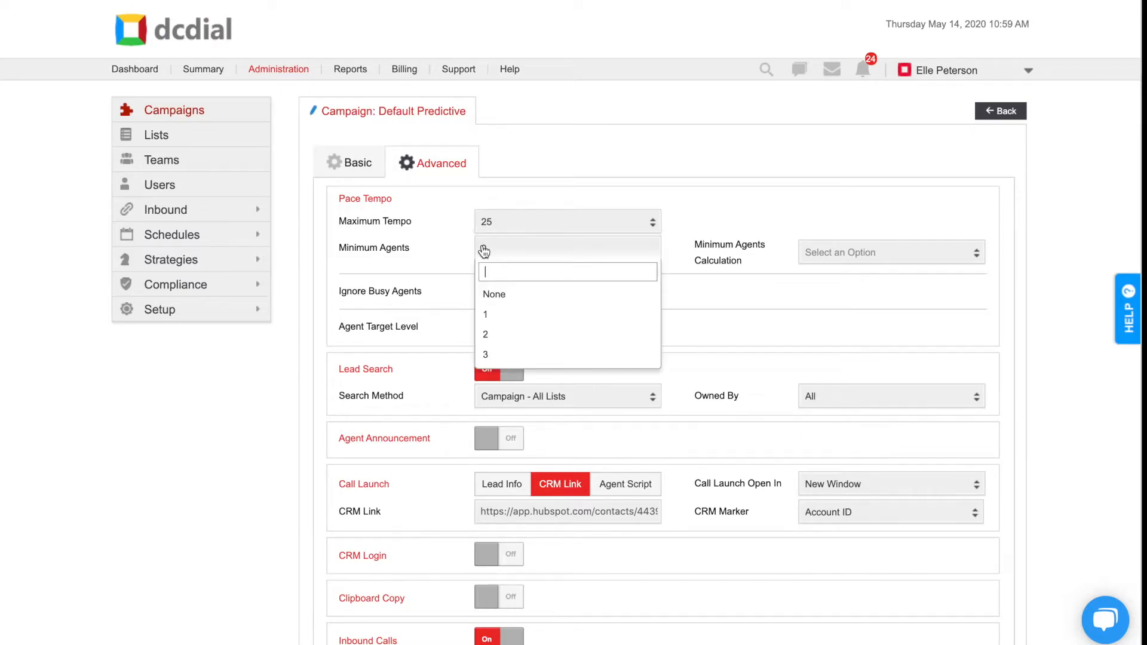
{"action": "left_click", "coordinate": [489, 317]}
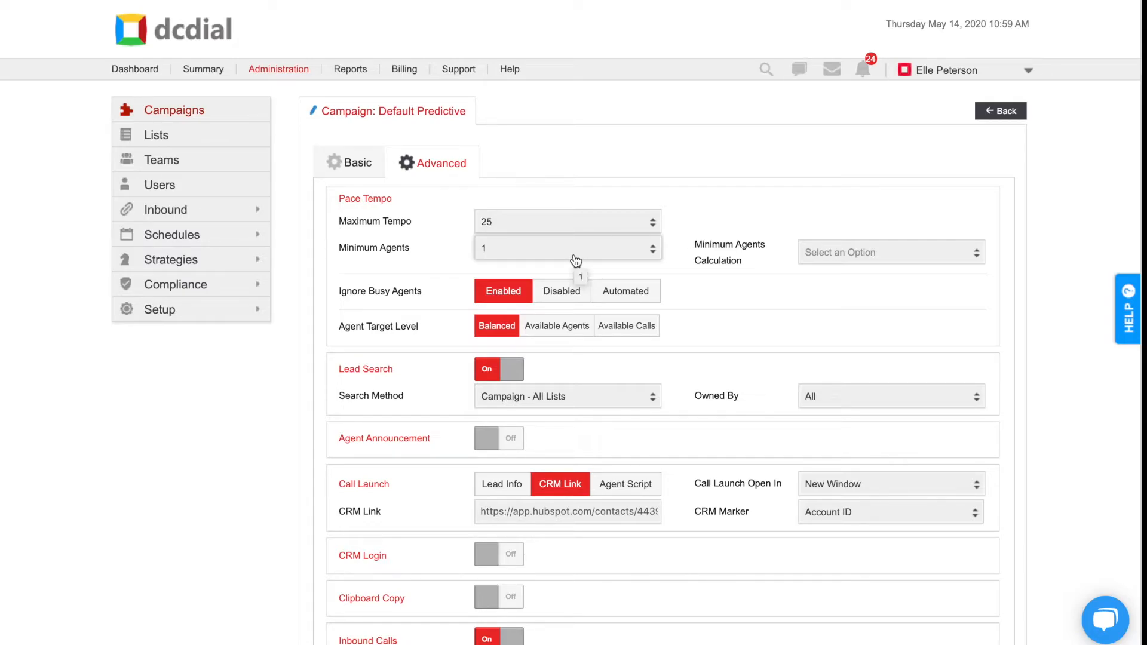
{"action": "left_click", "coordinate": [819, 256]}
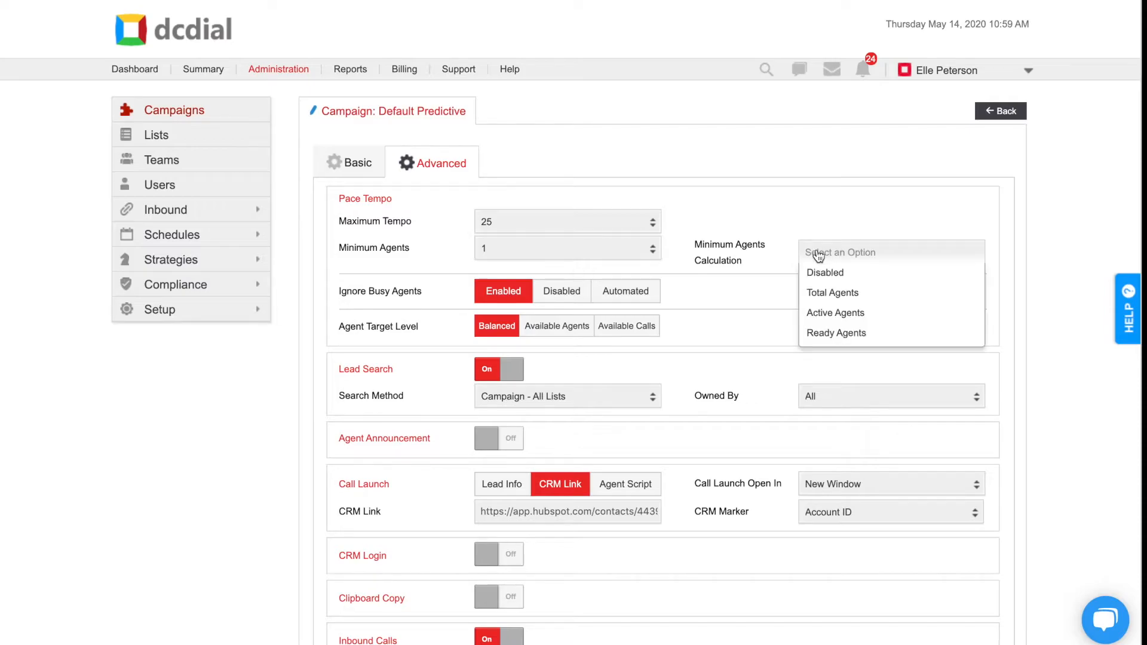
{"action": "left_click", "coordinate": [832, 332]}
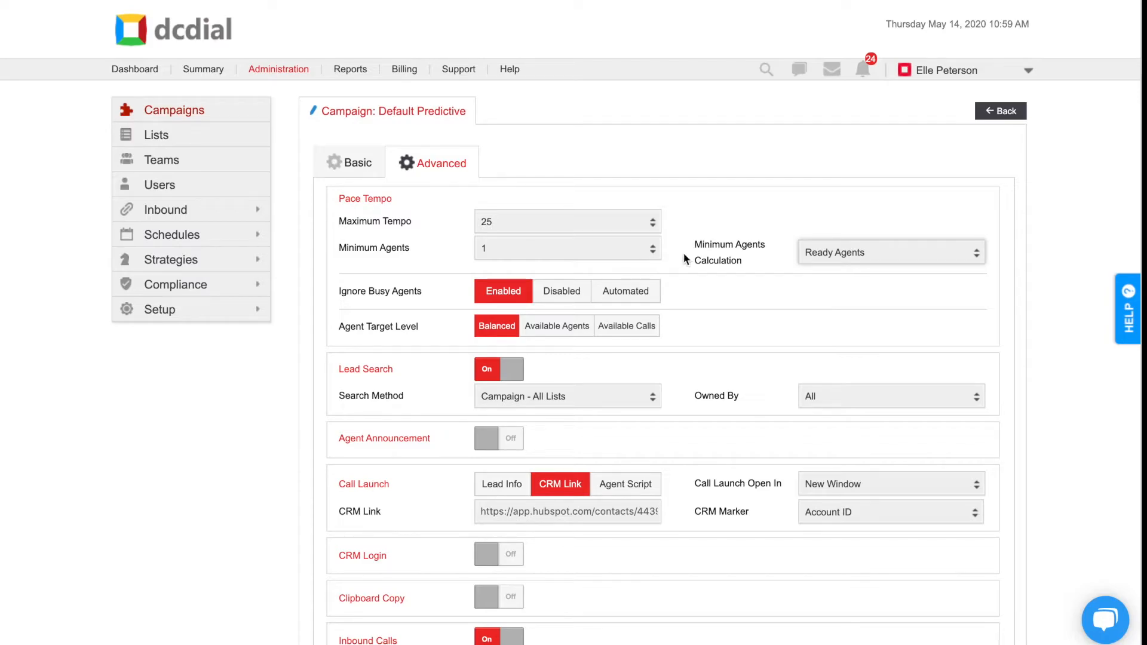
- Switch the Minimum Agents Calculation through Active Agents and Total Agents, ending on Disabled
{"action": "left_click", "coordinate": [836, 259]}
{"action": "left_click", "coordinate": [831, 332]}
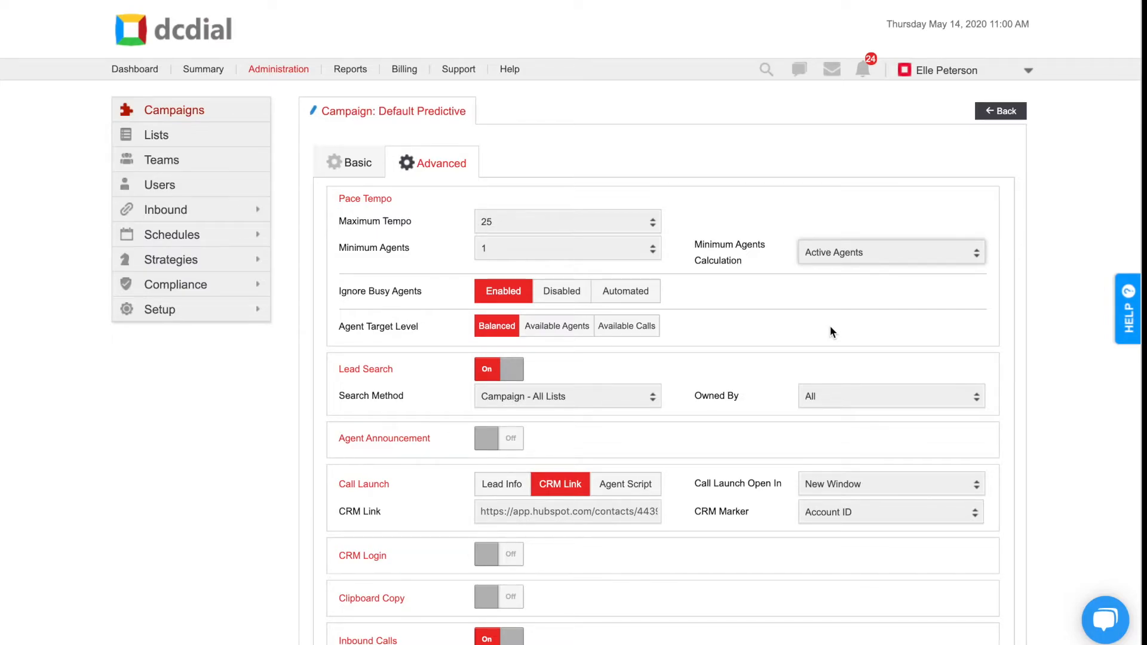
{"action": "left_click", "coordinate": [841, 258]}
{"action": "left_click", "coordinate": [851, 319]}
{"action": "left_click", "coordinate": [861, 261]}
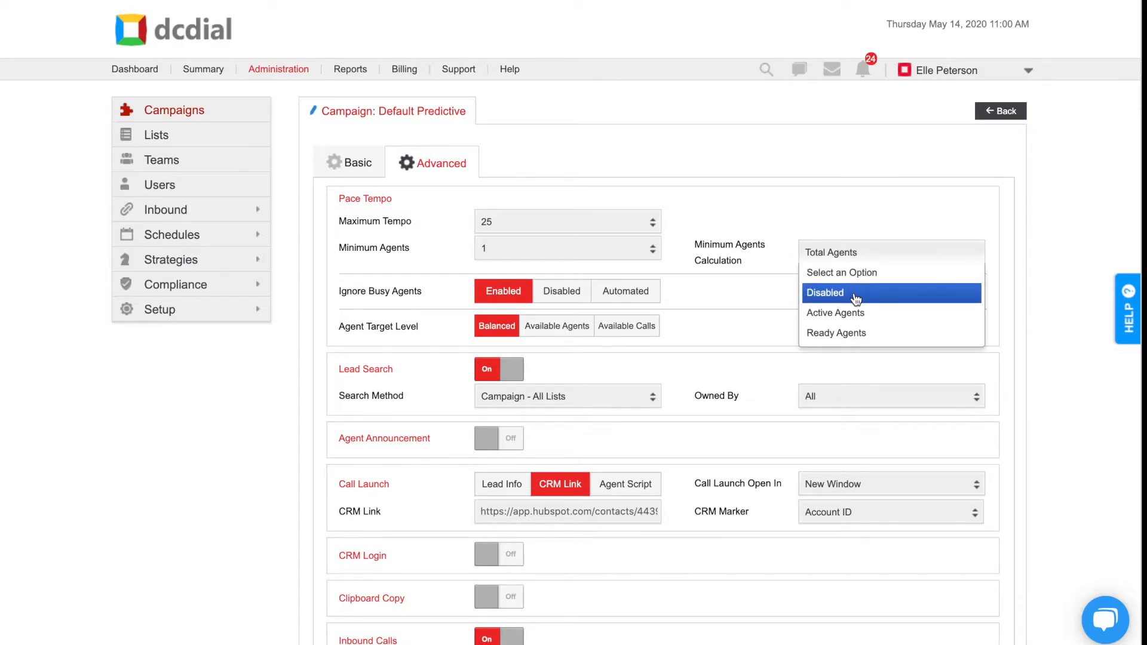
{"action": "left_click", "coordinate": [855, 298]}
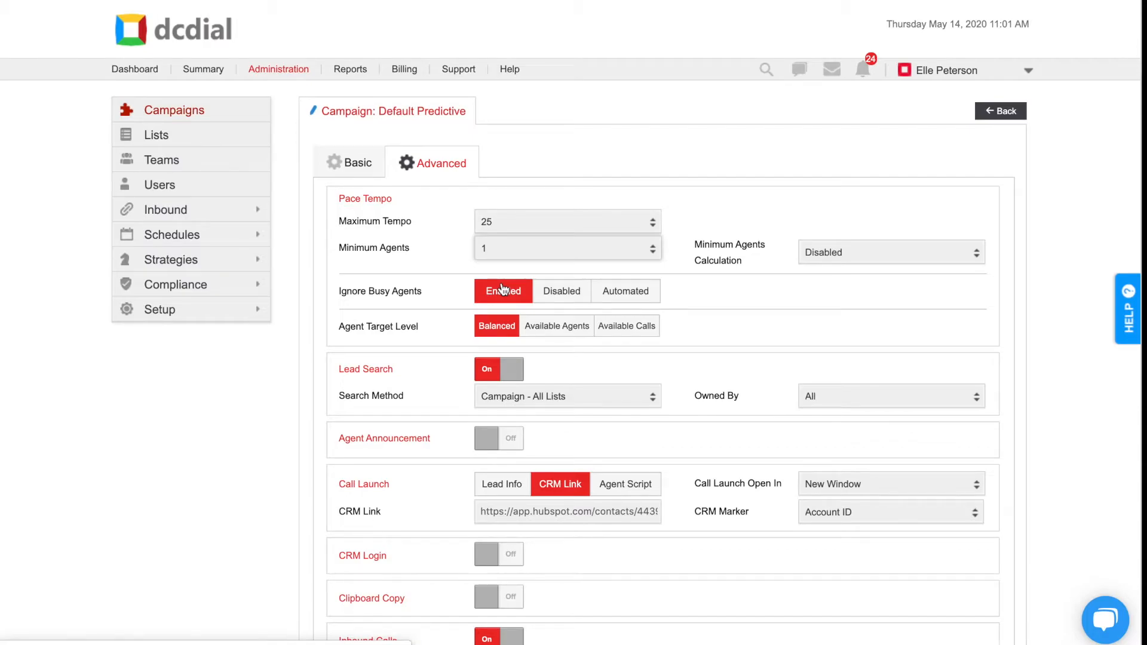
- Set Ignore Busy Agents to Automated, with an Is Below threshold of 4
{"action": "left_click", "coordinate": [568, 292]}
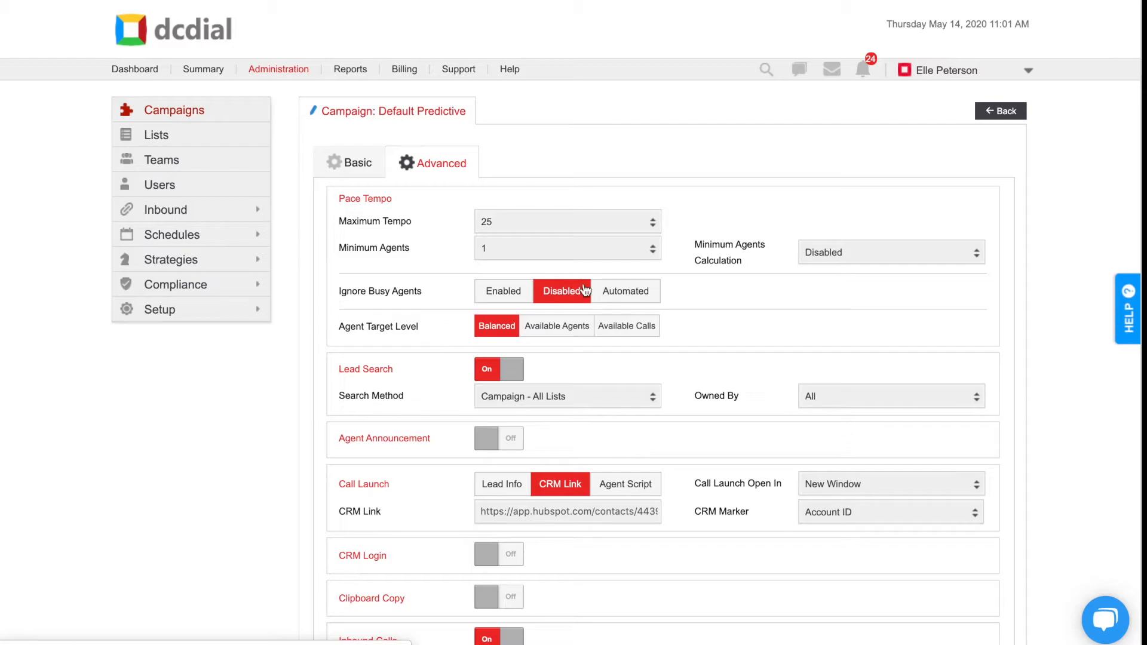
{"action": "left_click", "coordinate": [633, 291]}
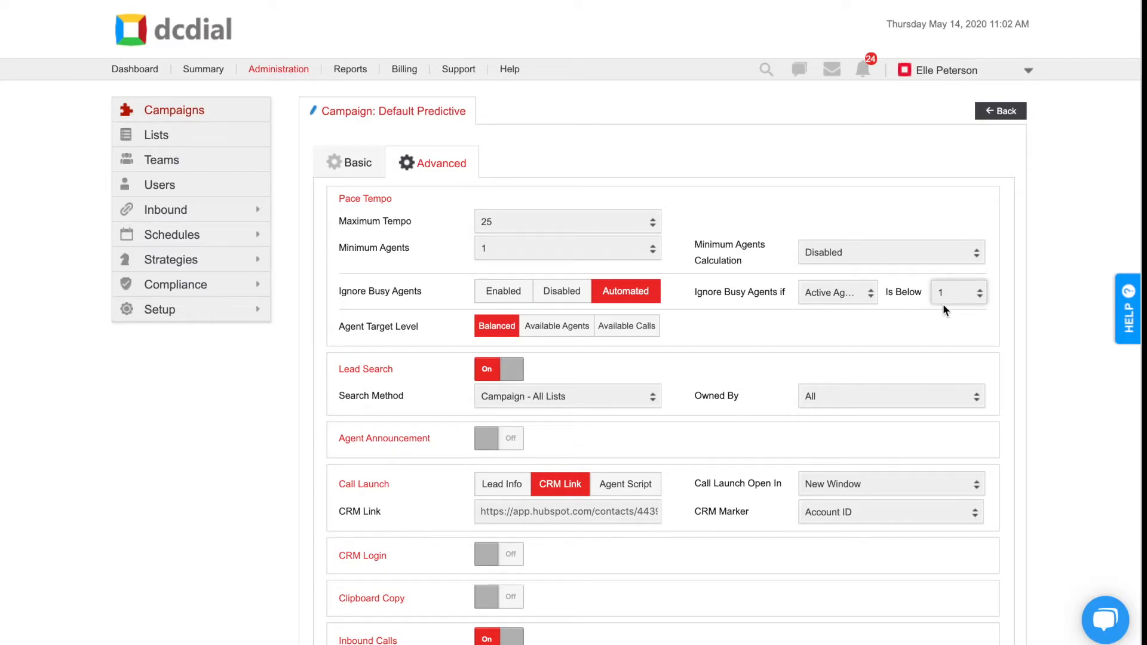
{"action": "left_click", "coordinate": [969, 305]}
{"action": "left_click", "coordinate": [954, 399]}
- Switch the Ignore Busy Agents condition through Total Agents and Active Agents, ending on Ready Agents
{"action": "left_click", "coordinate": [857, 293]}
{"action": "left_click", "coordinate": [830, 334]}
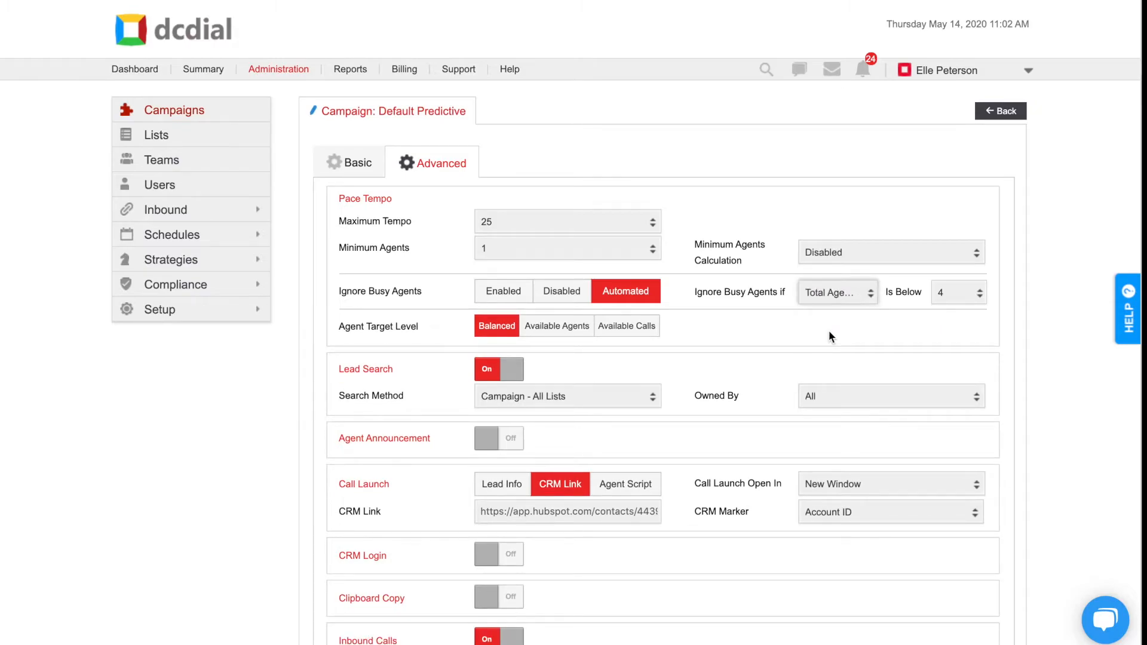
{"action": "left_click", "coordinate": [856, 297]}
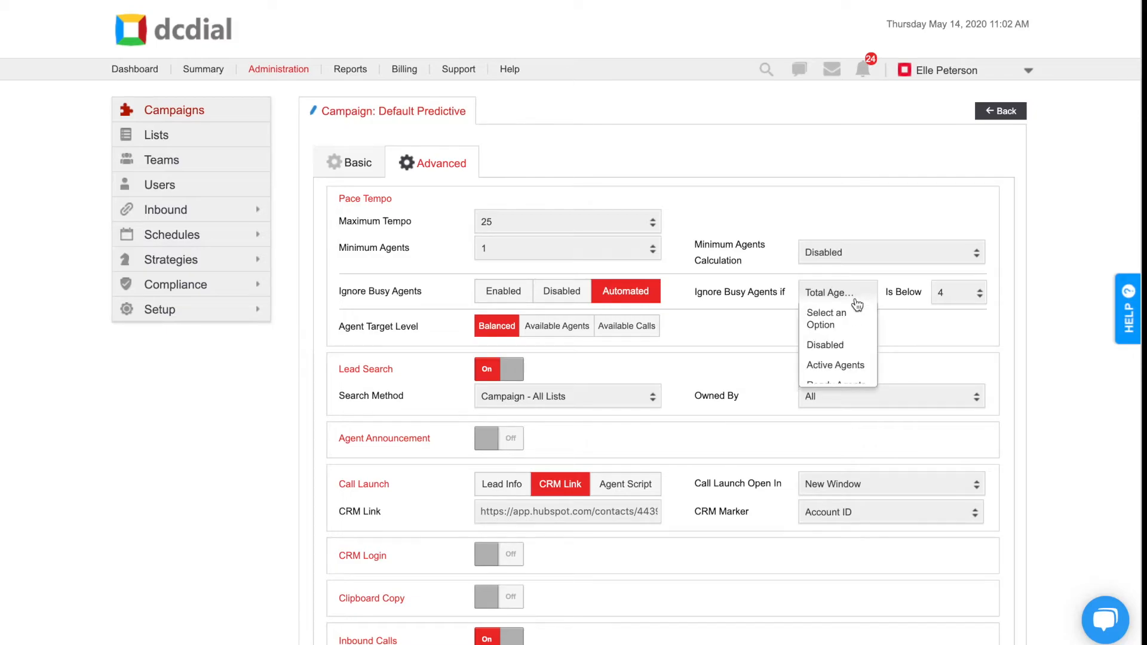
{"action": "left_click", "coordinate": [848, 362]}
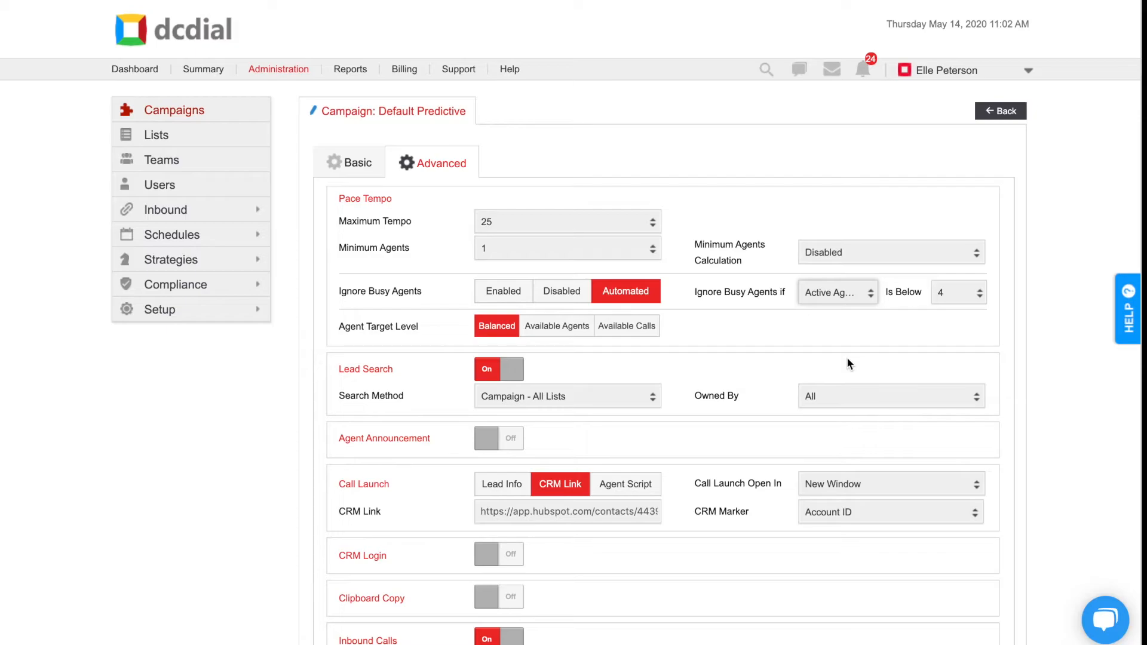
{"action": "left_click", "coordinate": [859, 296]}
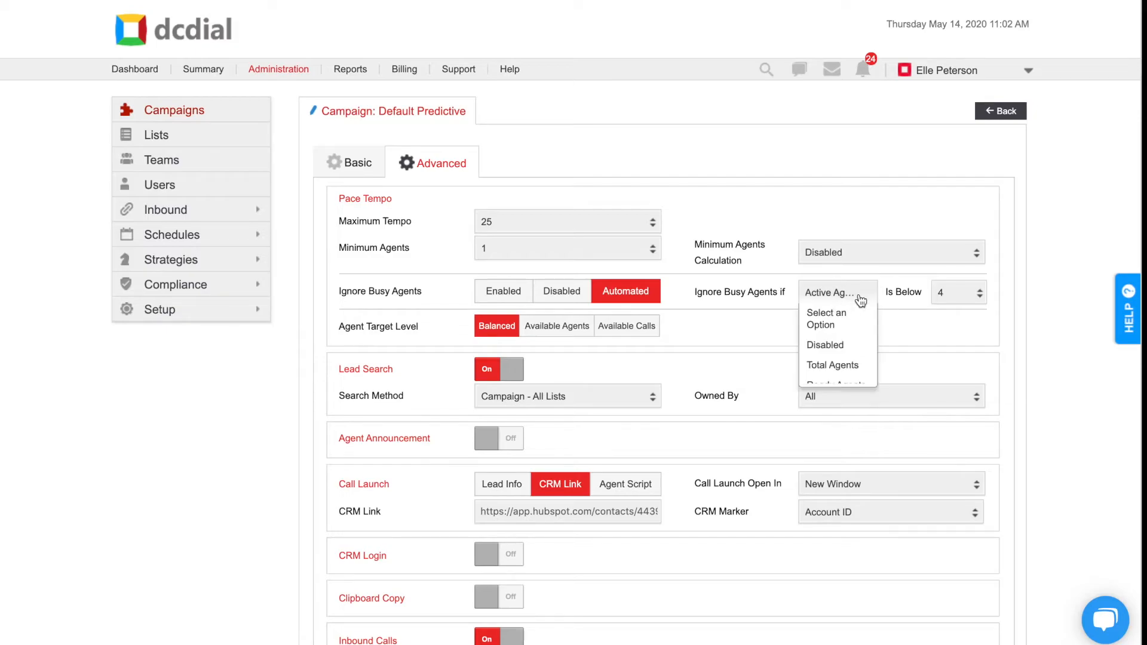
{"action": "left_click", "coordinate": [844, 378]}
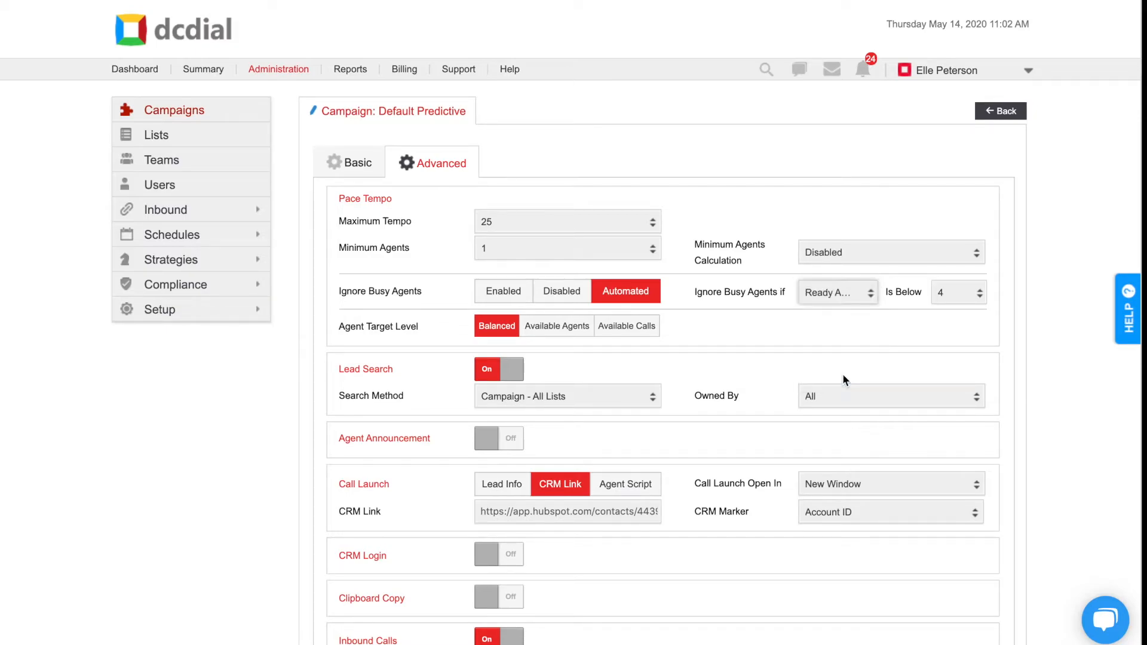
{"action": "left_click", "coordinate": [963, 293]}
{"action": "left_click", "coordinate": [965, 295]}
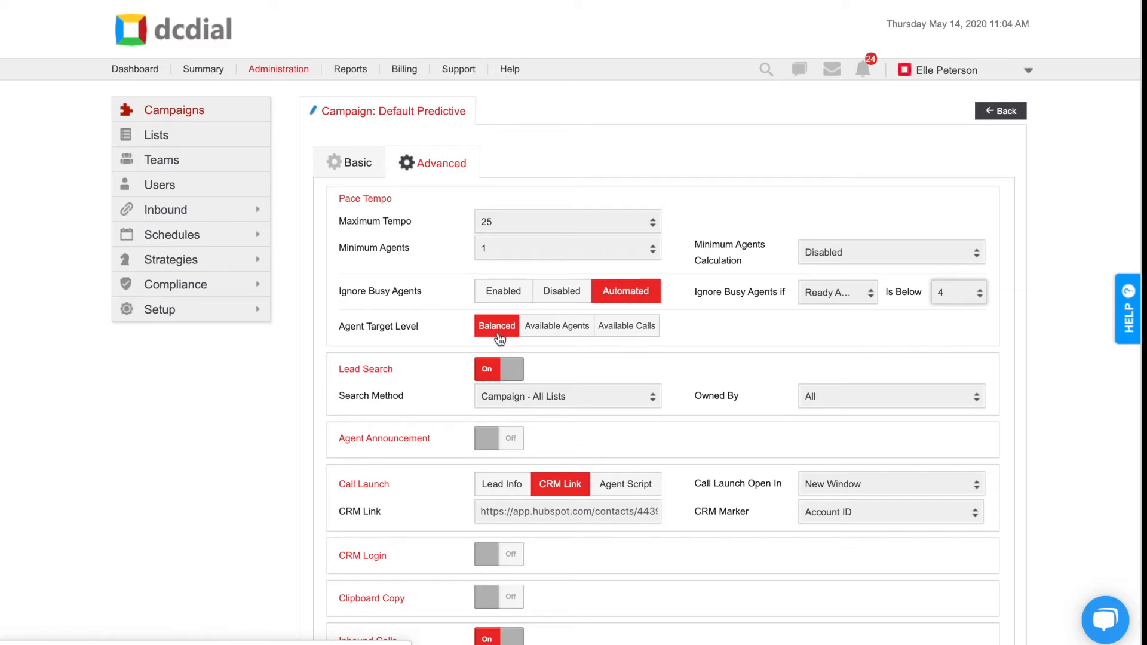
- Try the Available Agents option for Agent Target Level and inspect its Number of Agents choices
{"action": "left_click", "coordinate": [554, 332]}
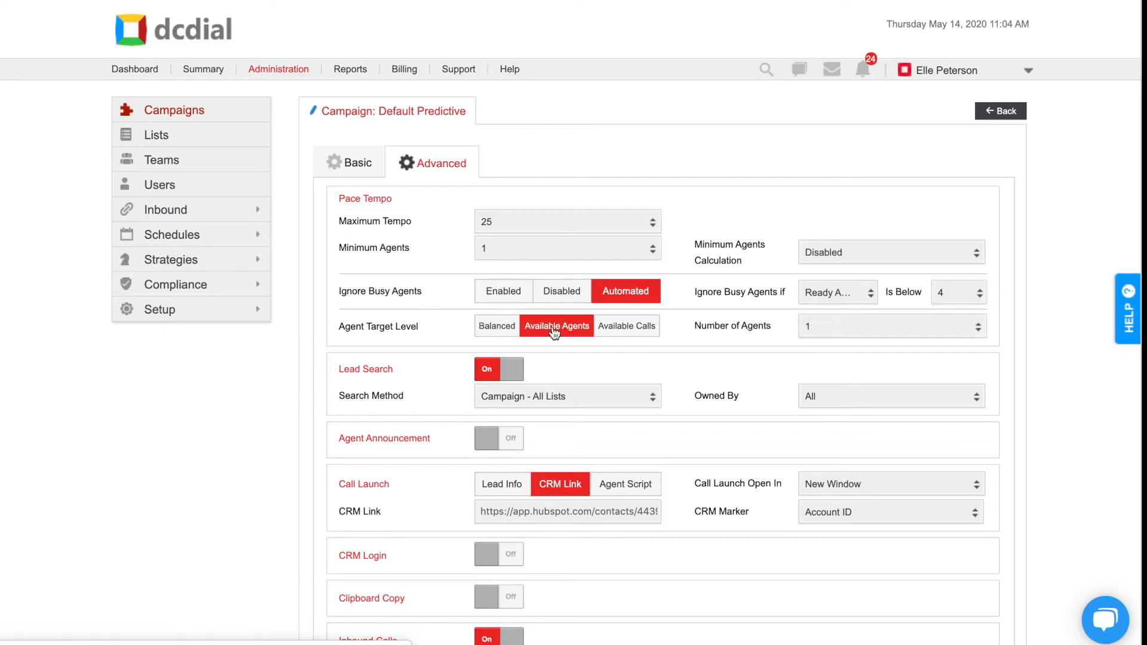
{"action": "left_click", "coordinate": [850, 333]}
{"action": "left_click", "coordinate": [850, 333]}
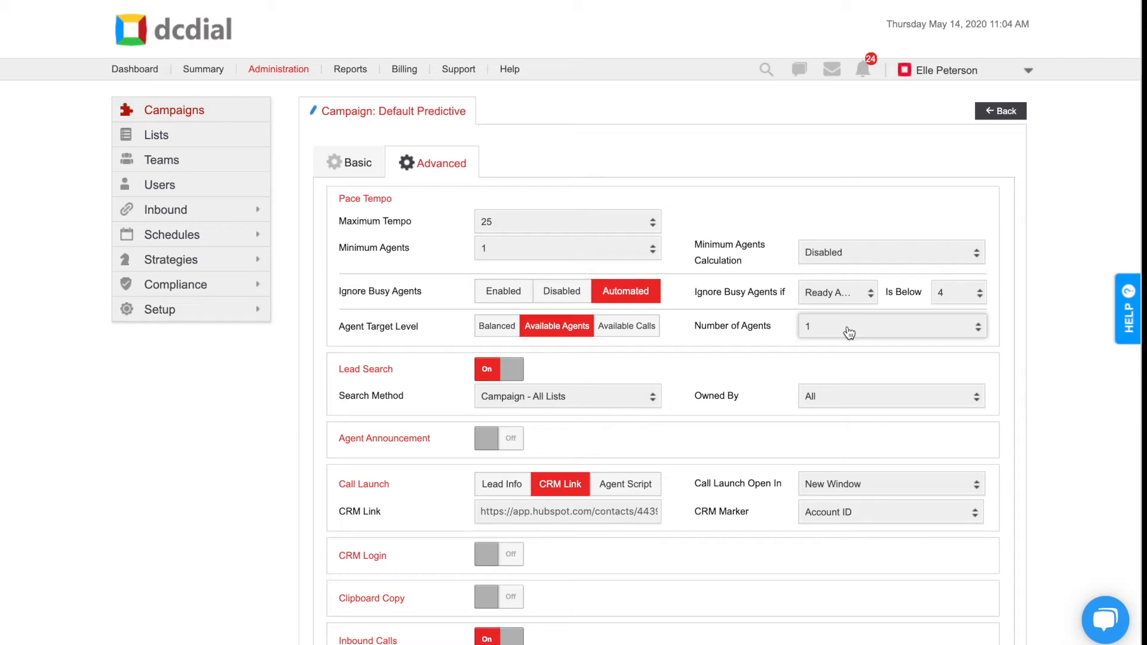
- Set the Agent Target Level to Available Calls and submit the campaign settings
{"action": "left_click", "coordinate": [636, 328]}
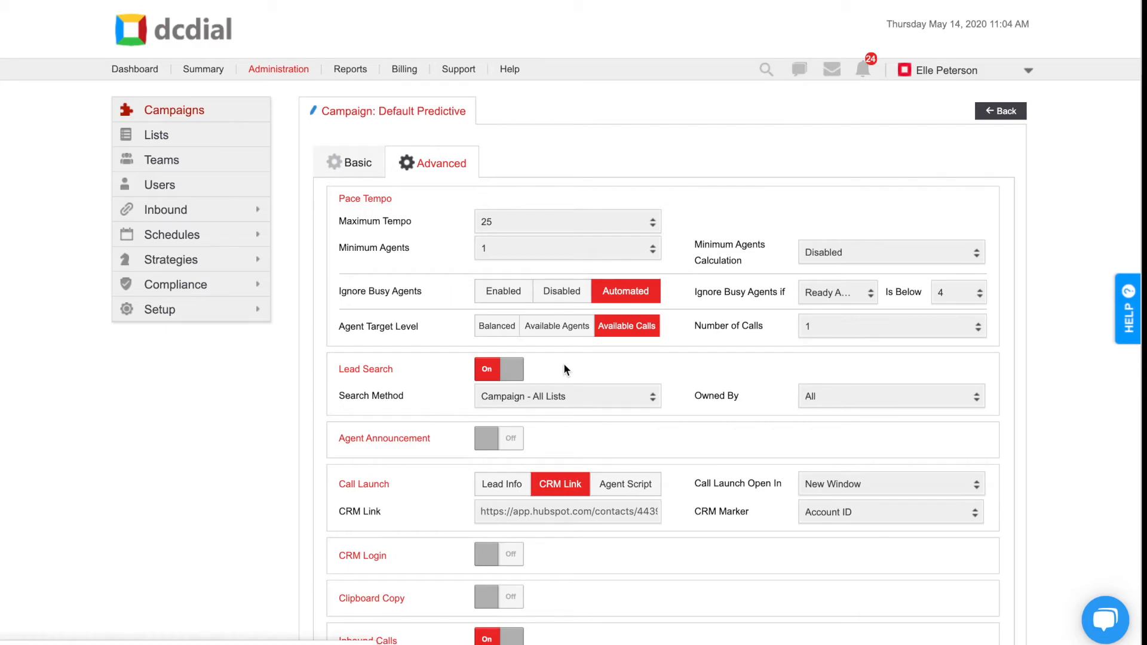
{"action": "scroll", "coordinate": [723, 491], "scroll_direction": "down", "scroll_amount": 20}
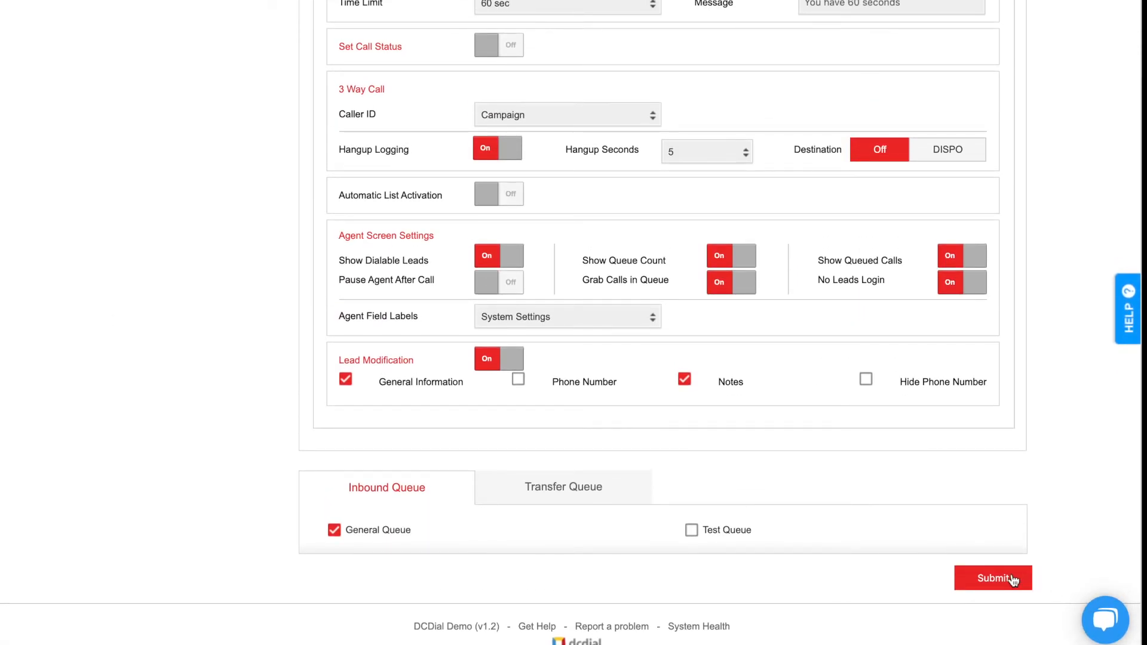
{"action": "left_click", "coordinate": [1014, 580]}
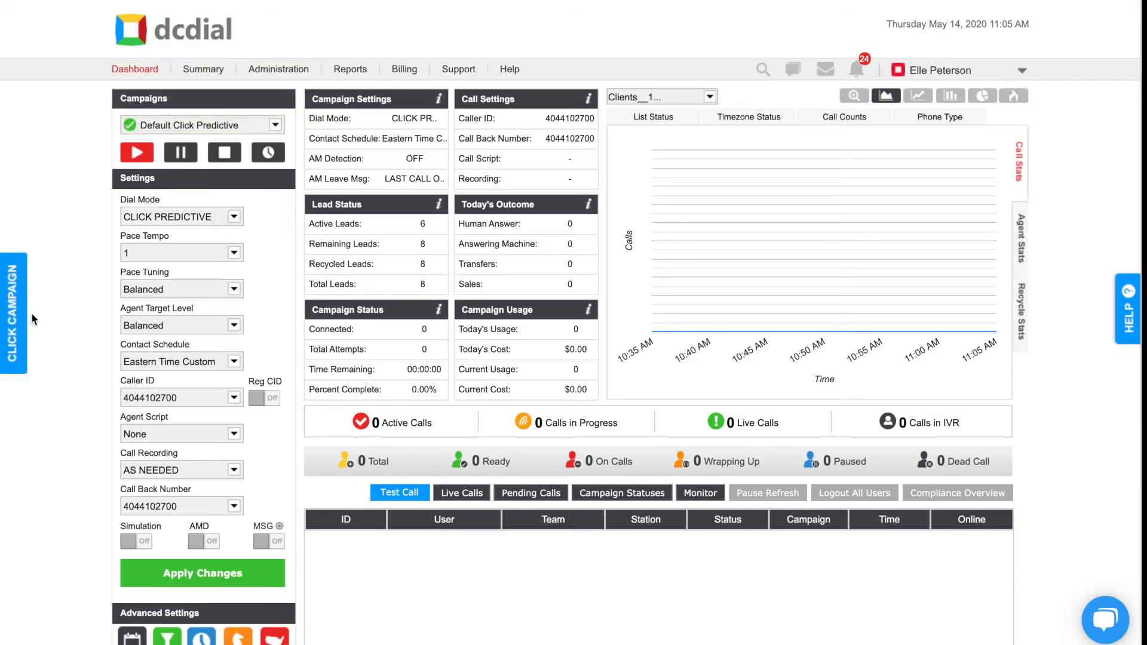
- View the Click Campaigns lead list for Default Click Predictive, try the fourth lead and close the list
{"action": "left_click", "coordinate": [10, 340]}
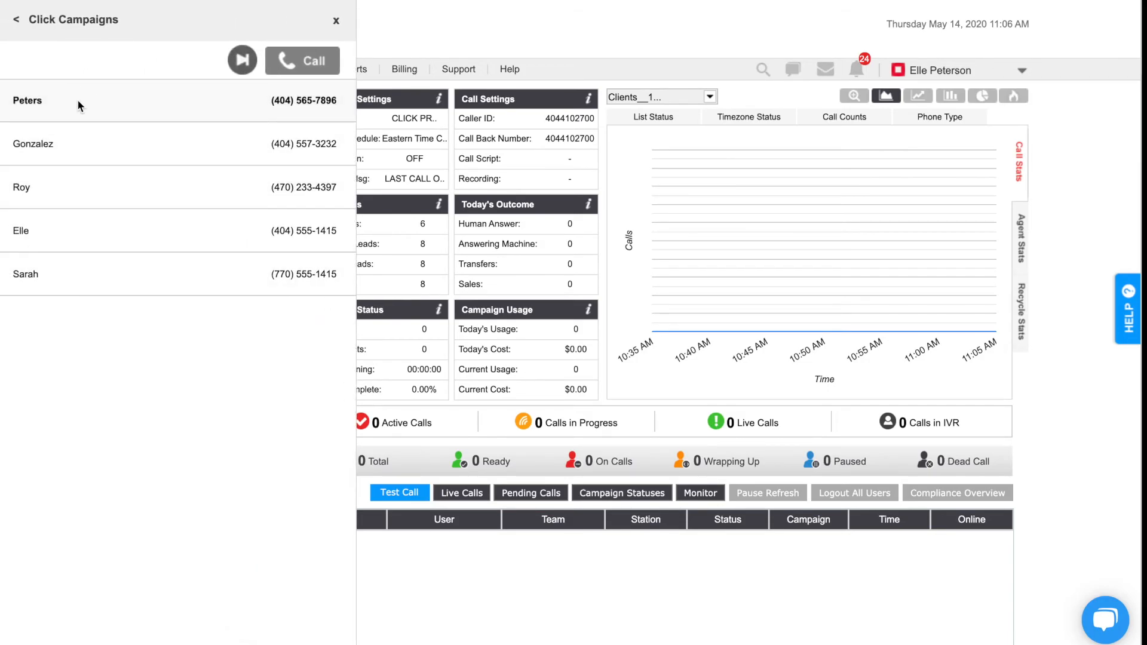
{"action": "left_click", "coordinate": [62, 228]}
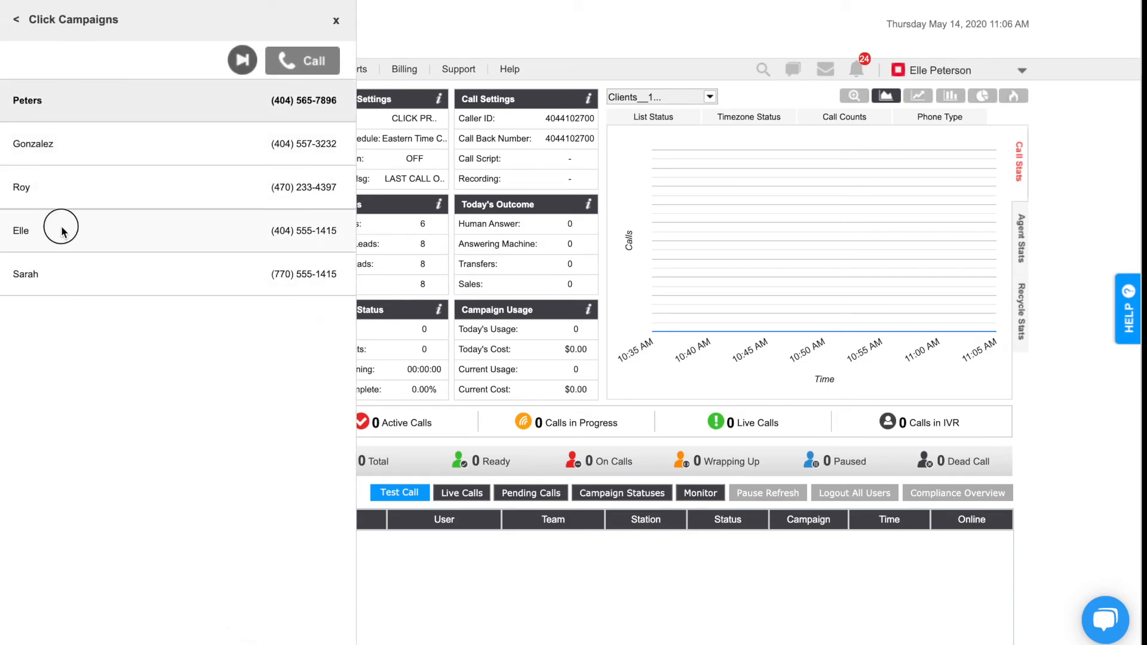
{"action": "left_click", "coordinate": [336, 21]}
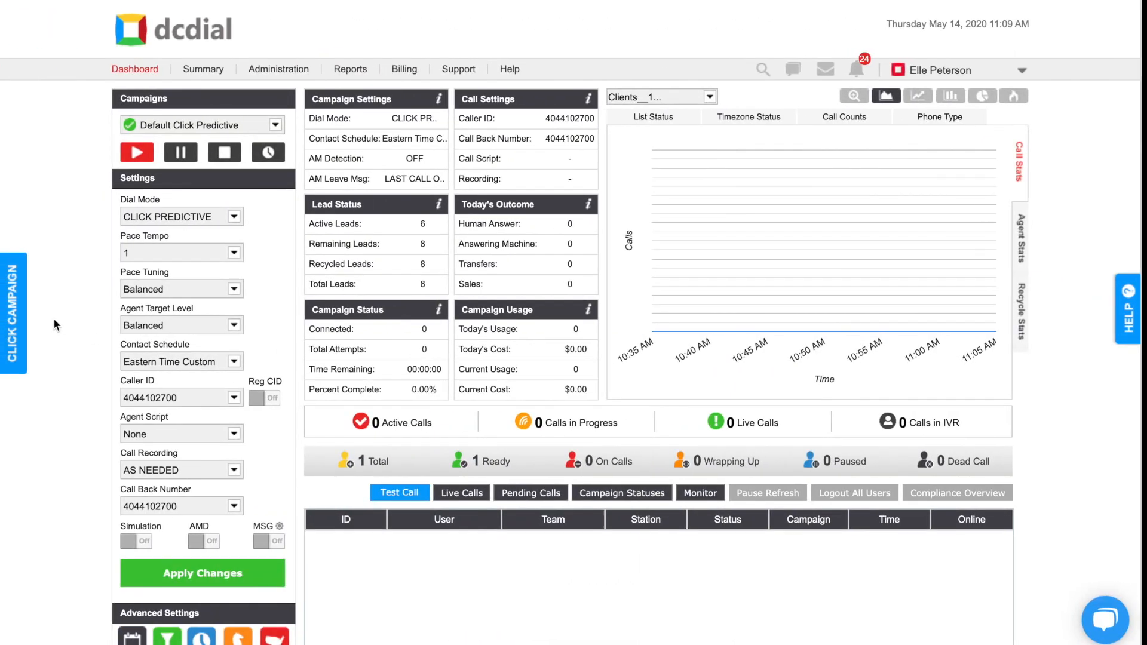
- Call the first lead in the Click Campaigns list and close the list
{"action": "left_click", "coordinate": [12, 326]}
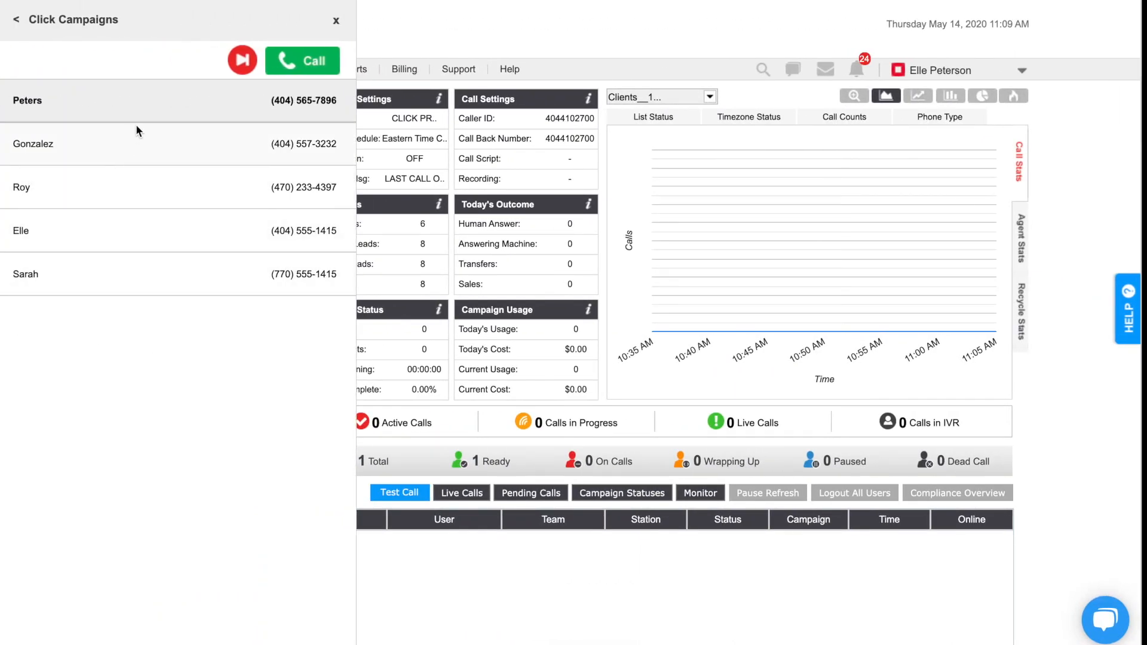
{"action": "left_click", "coordinate": [310, 59]}
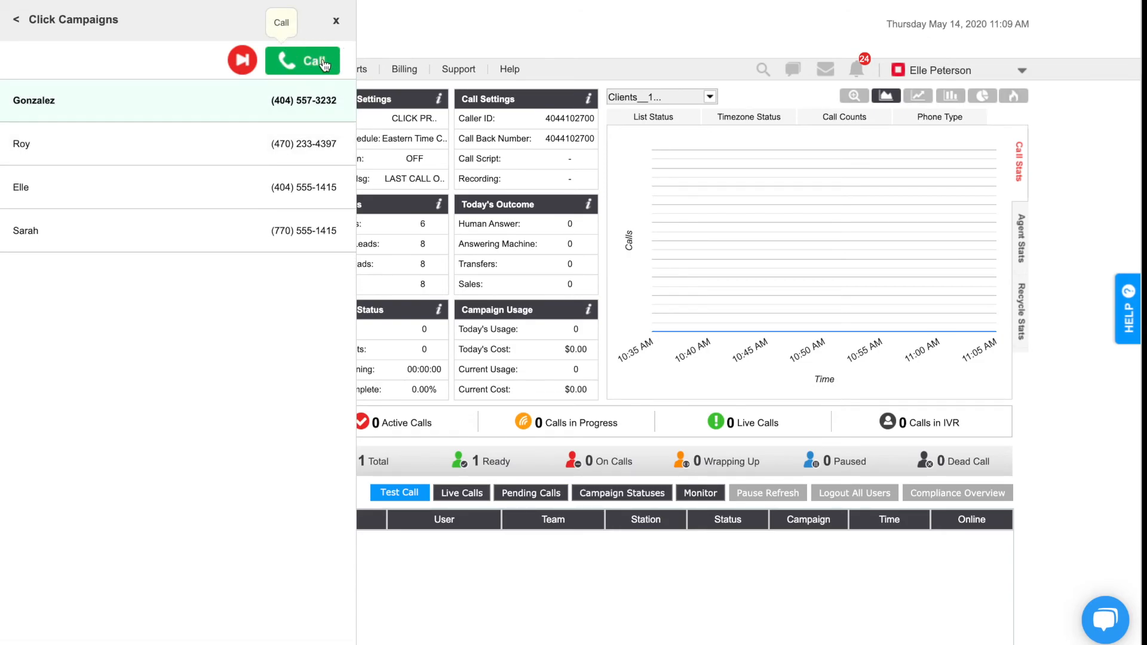
{"action": "left_click", "coordinate": [336, 27]}
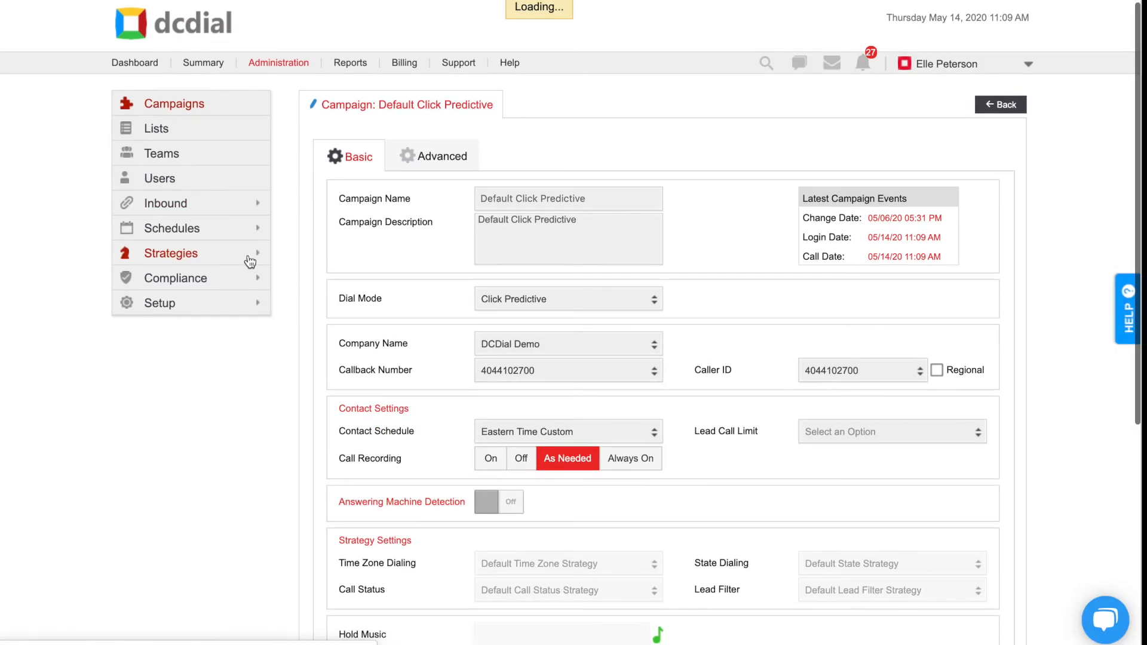
- Examine the Default Click Predictive campaign's basic settings, including the click layout and maximum leads shown
{"action": "scroll", "coordinate": [251, 262], "scroll_direction": "down", "scroll_amount": 6}
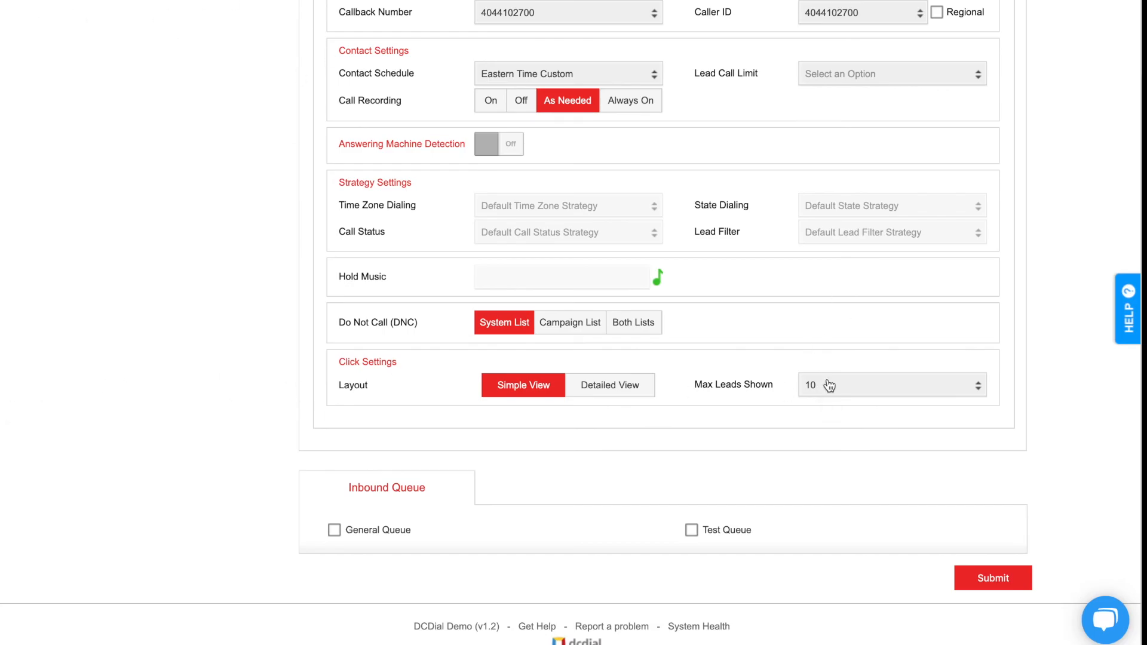
{"action": "scroll", "coordinate": [832, 396], "scroll_direction": "up", "scroll_amount": 6}
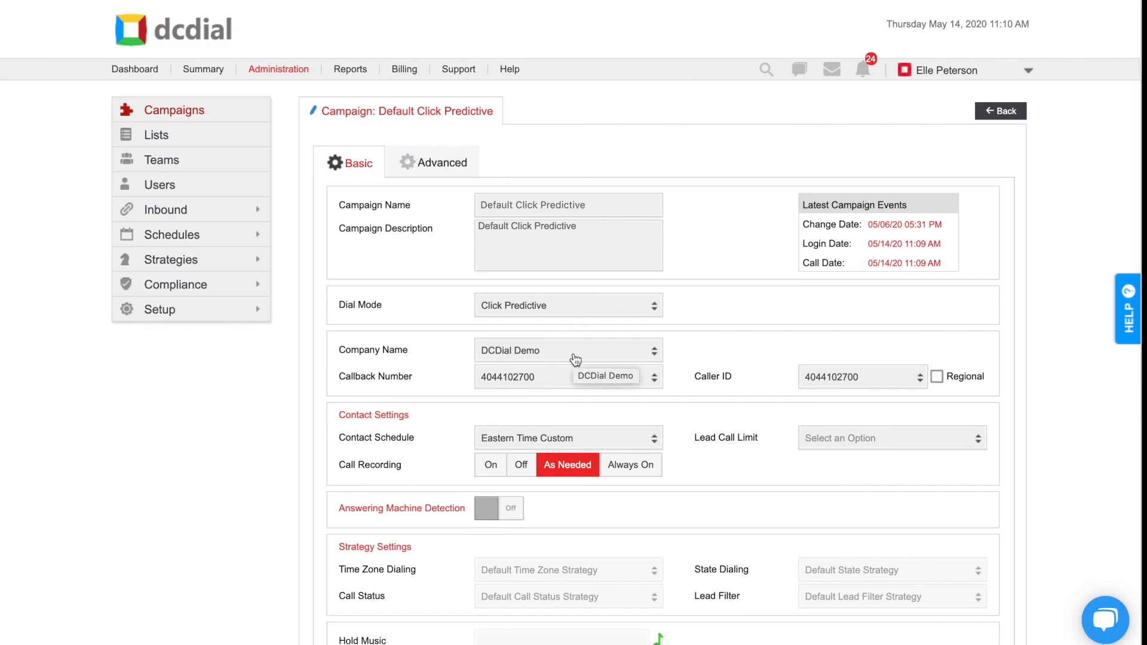
{"action": "scroll", "coordinate": [575, 360], "scroll_direction": "down", "scroll_amount": 1}
{"action": "scroll", "coordinate": [575, 359], "scroll_direction": "up", "scroll_amount": 1}
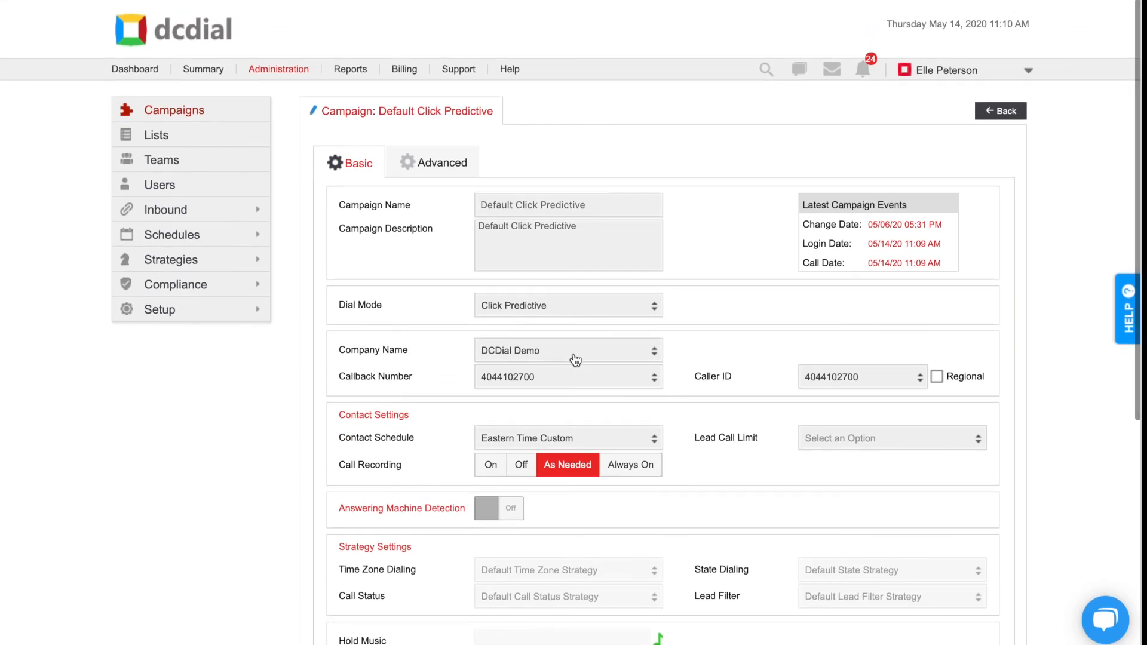